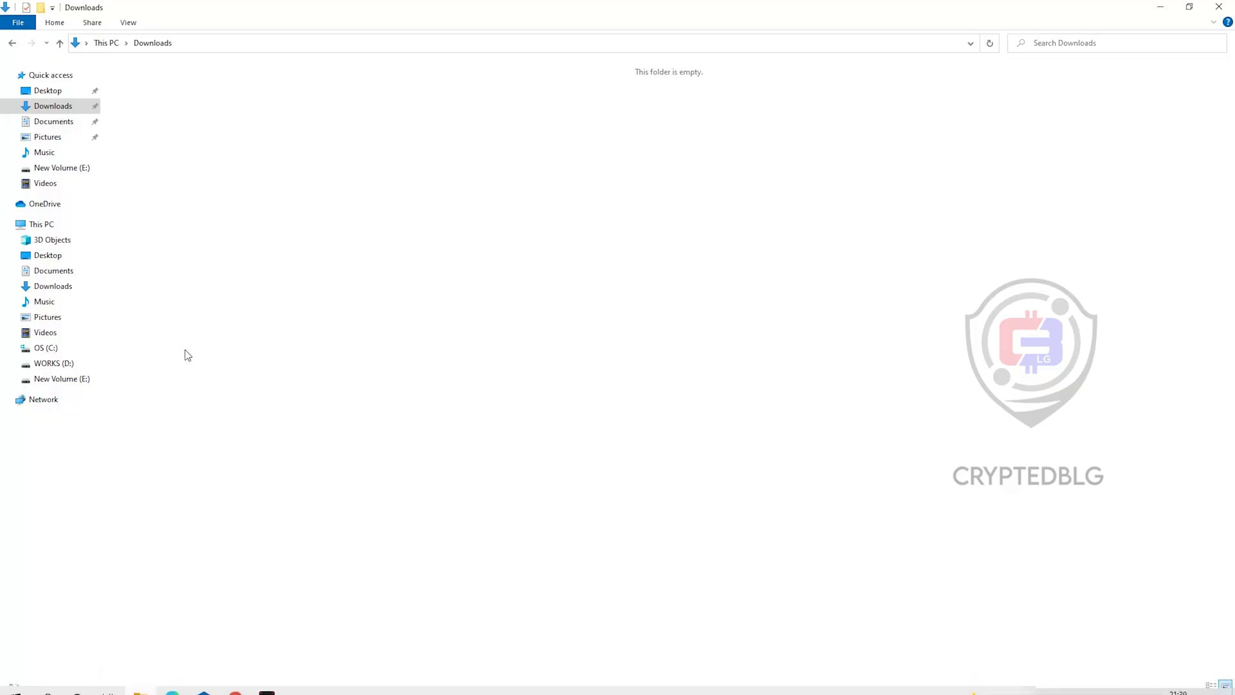
- Create a new folder named 'Miner' in the Downloads folder
right_click(227, 255)
mouse_move(287, 427)
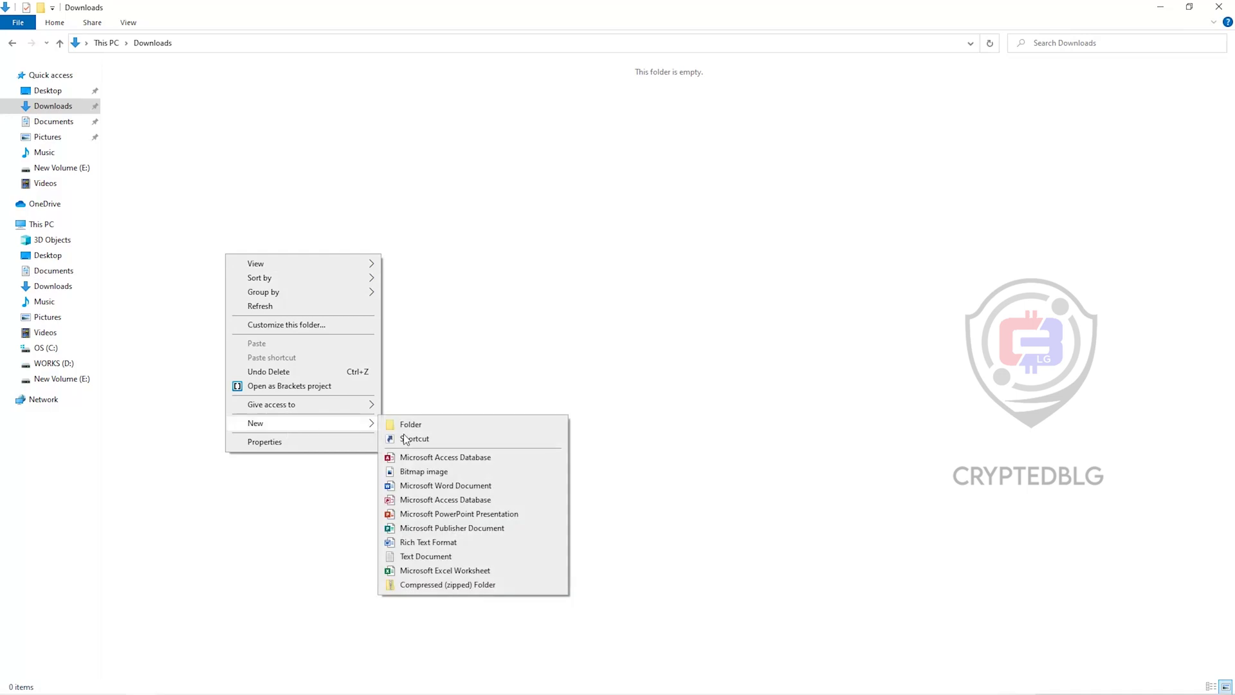
click(412, 424)
text(Miner)
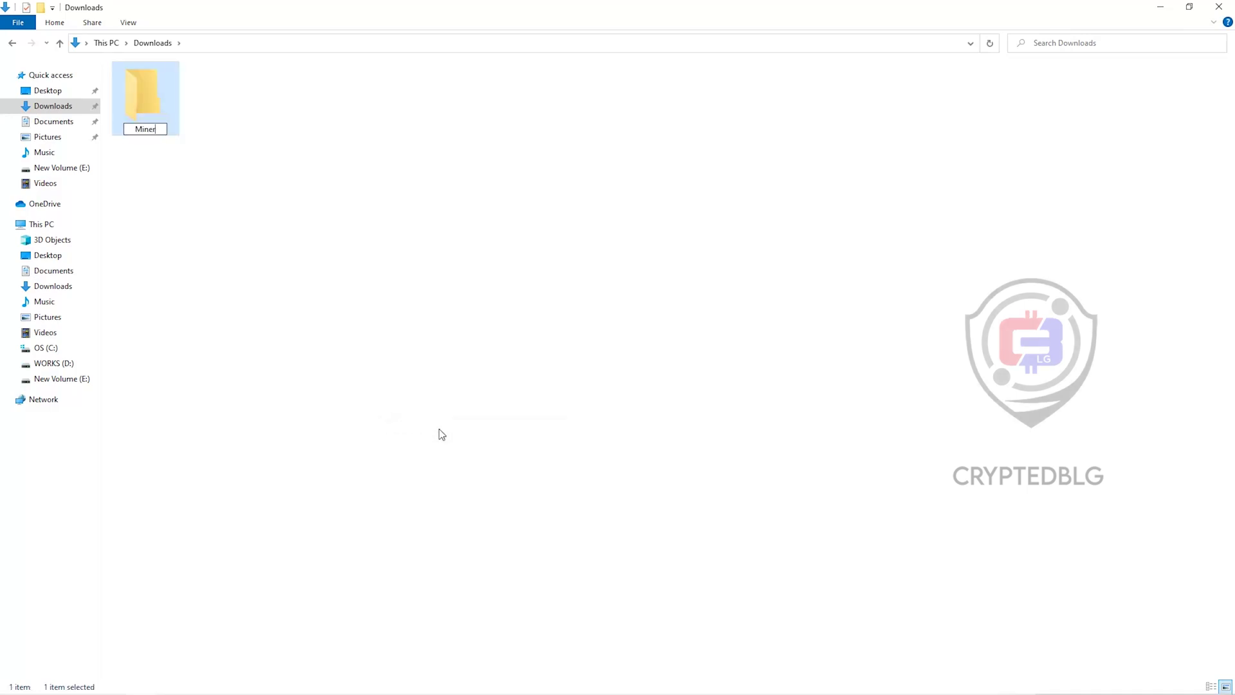
key(Return)
- Launch Windows Security from a Start search for 'windo'
key(super)
text(windo)
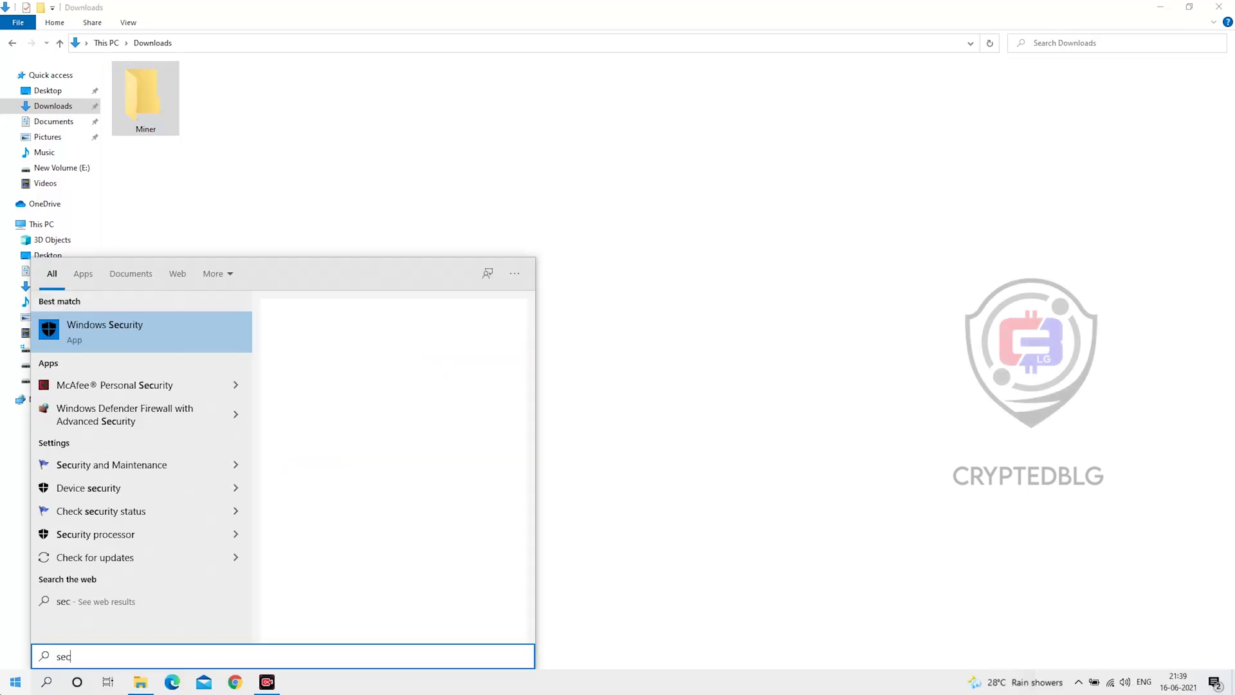
key(Return)
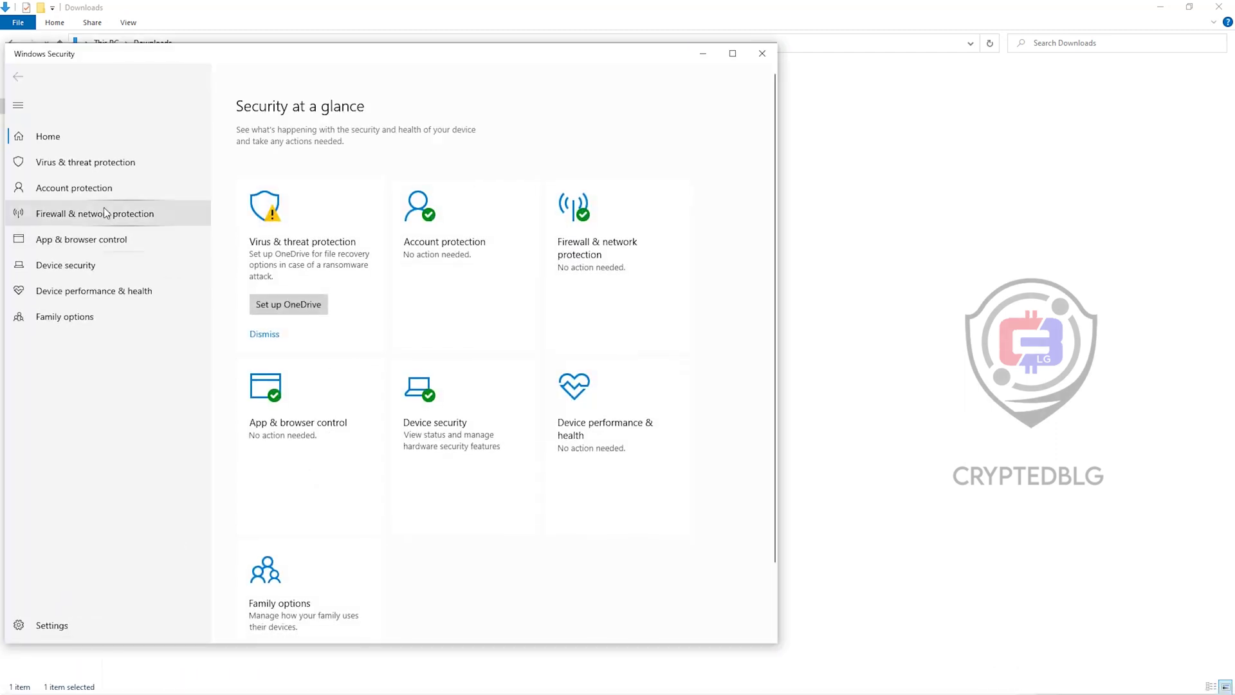
- Go to the Virus & threat protection settings and scroll down to Exclusions
click(94, 158)
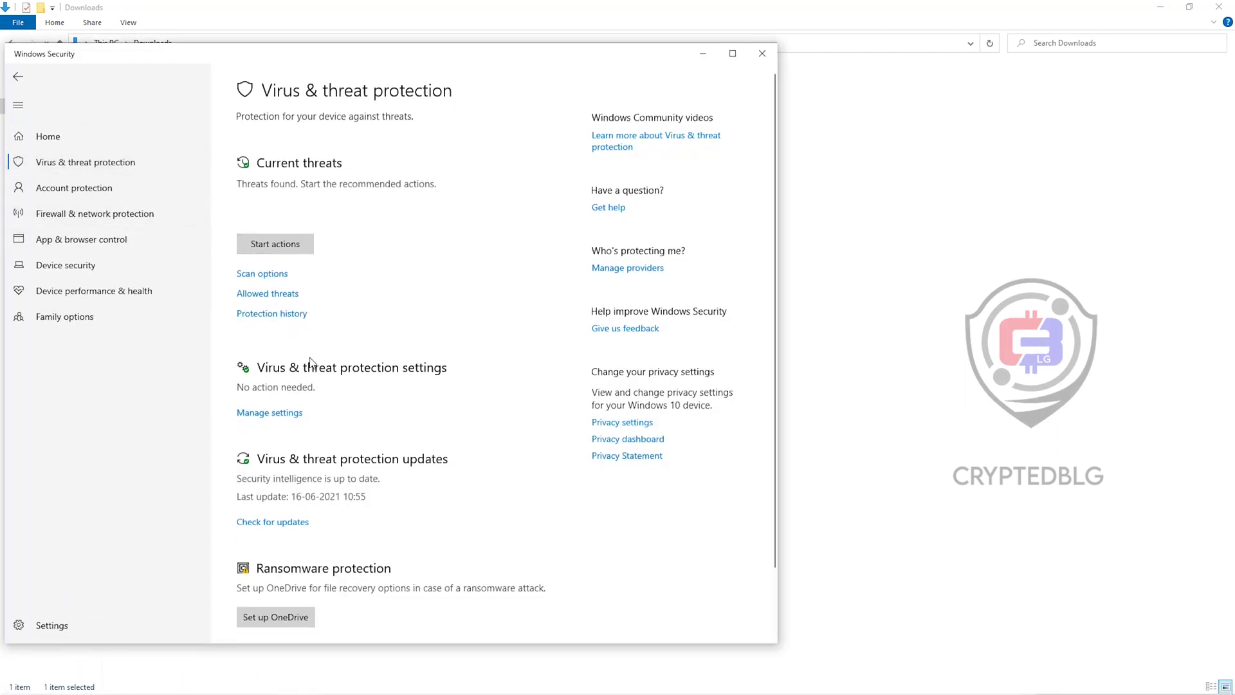
scroll(309, 360, down, 2)
click(293, 339)
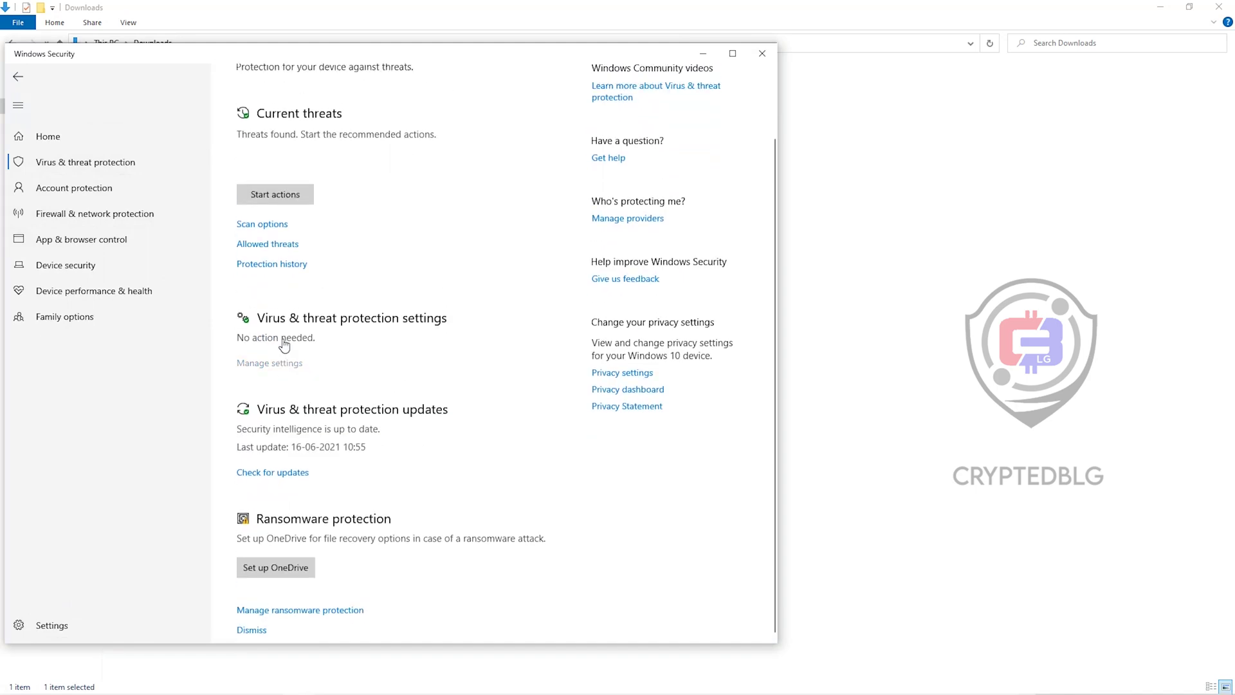
scroll(307, 428, down, 5)
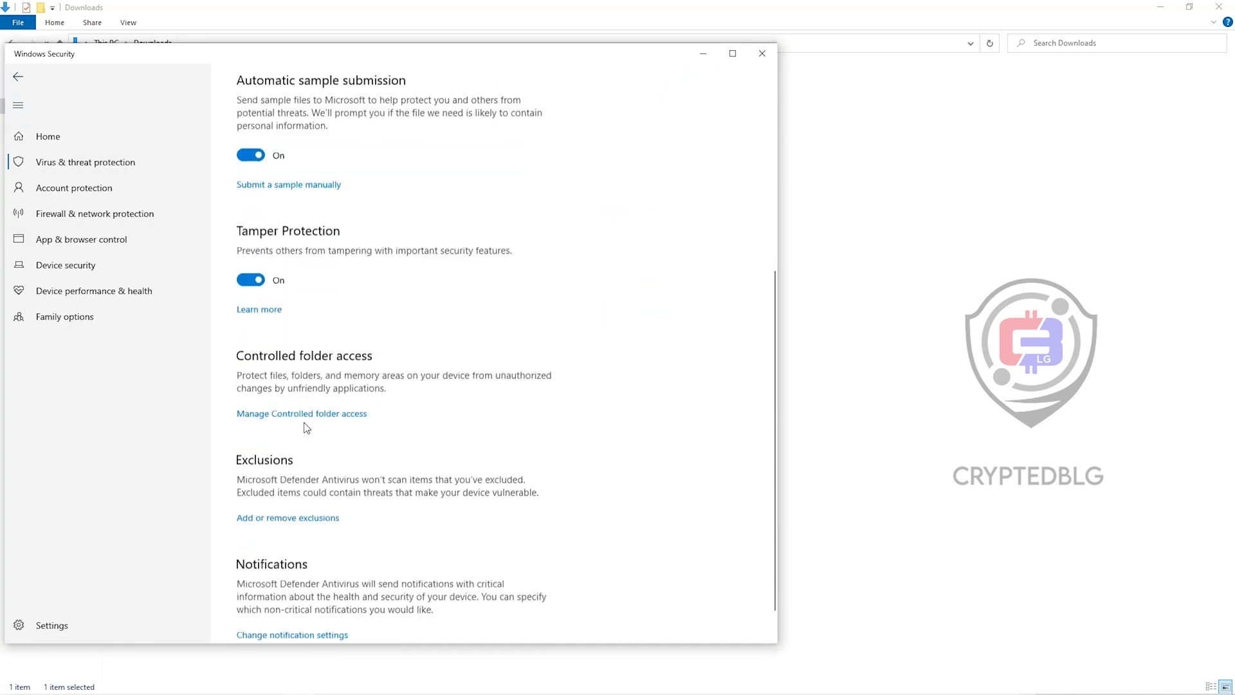
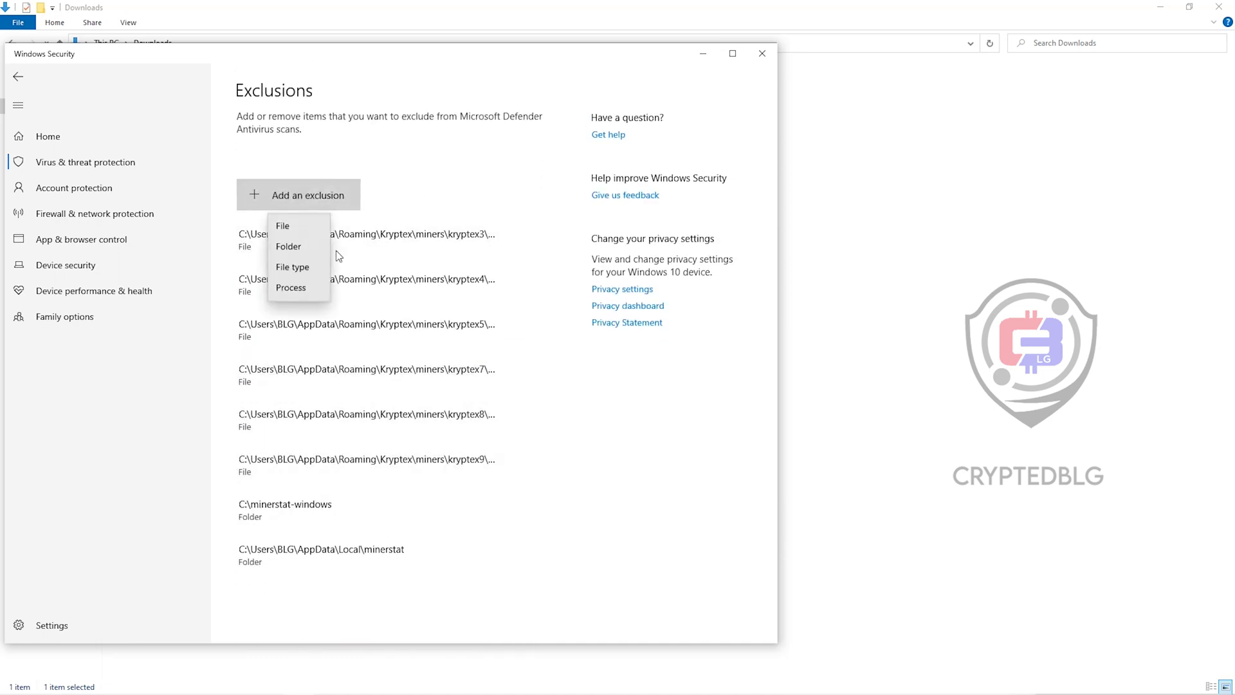
- Add the Downloads\Miner folder as a Microsoft Defender folder exclusion
click(301, 248)
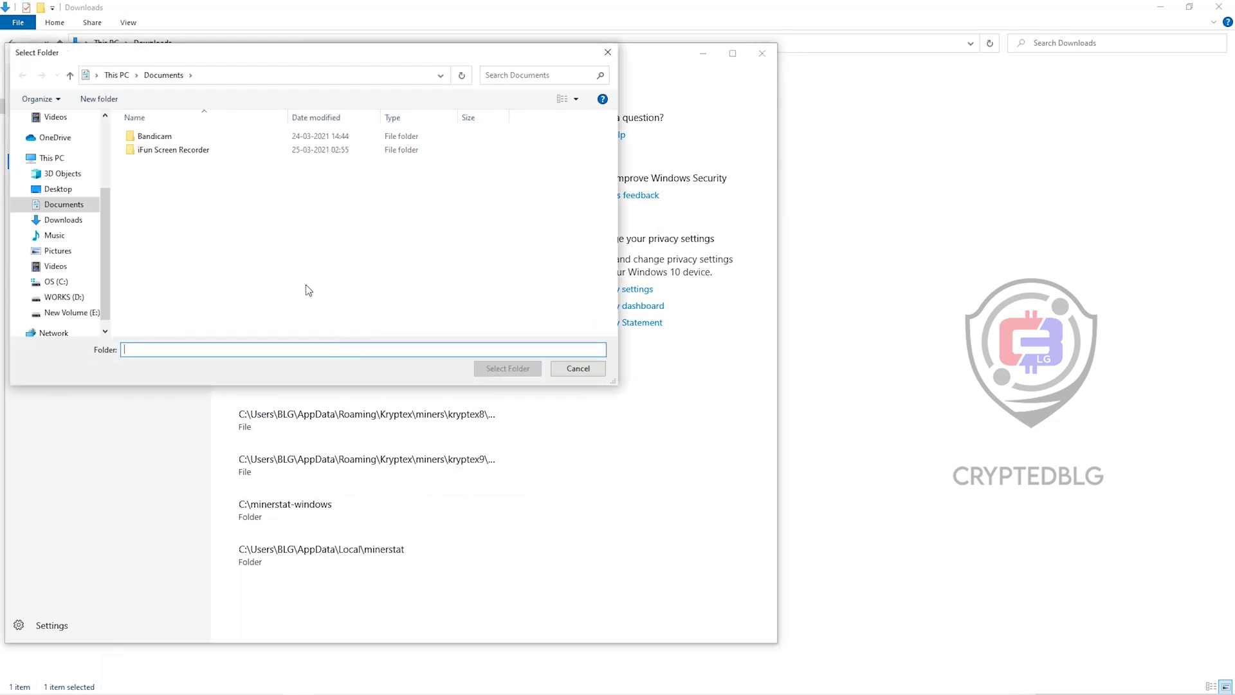
click(78, 236)
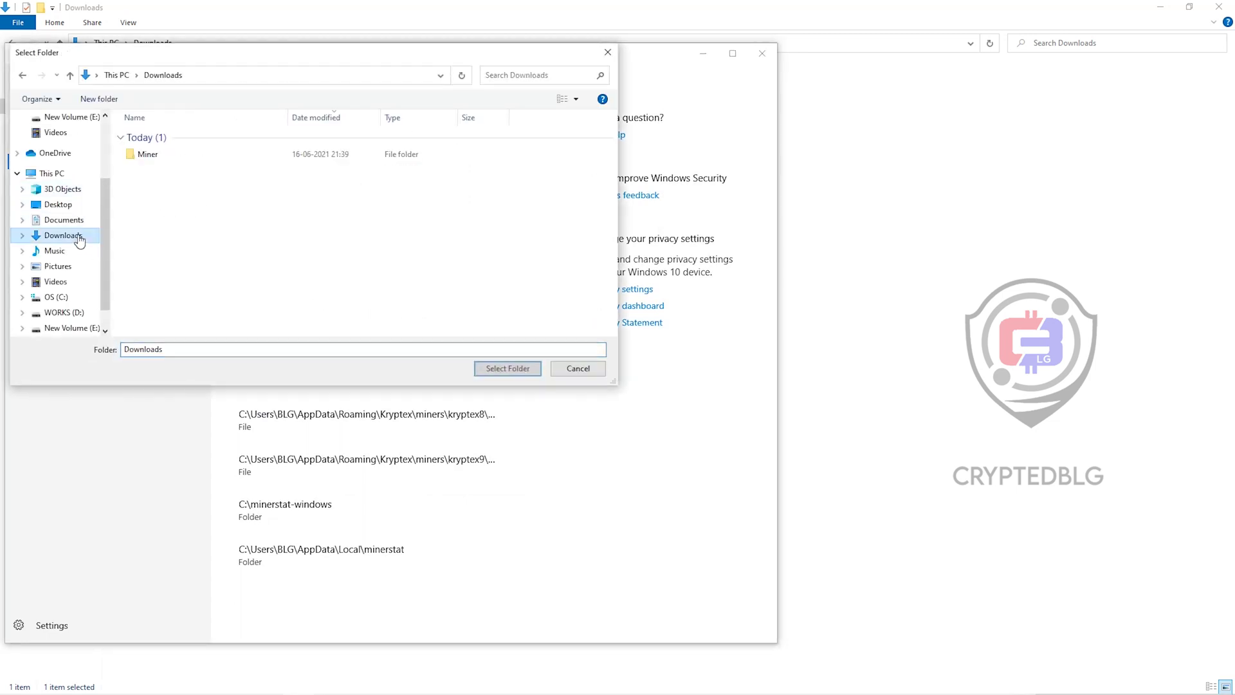
click(362, 157)
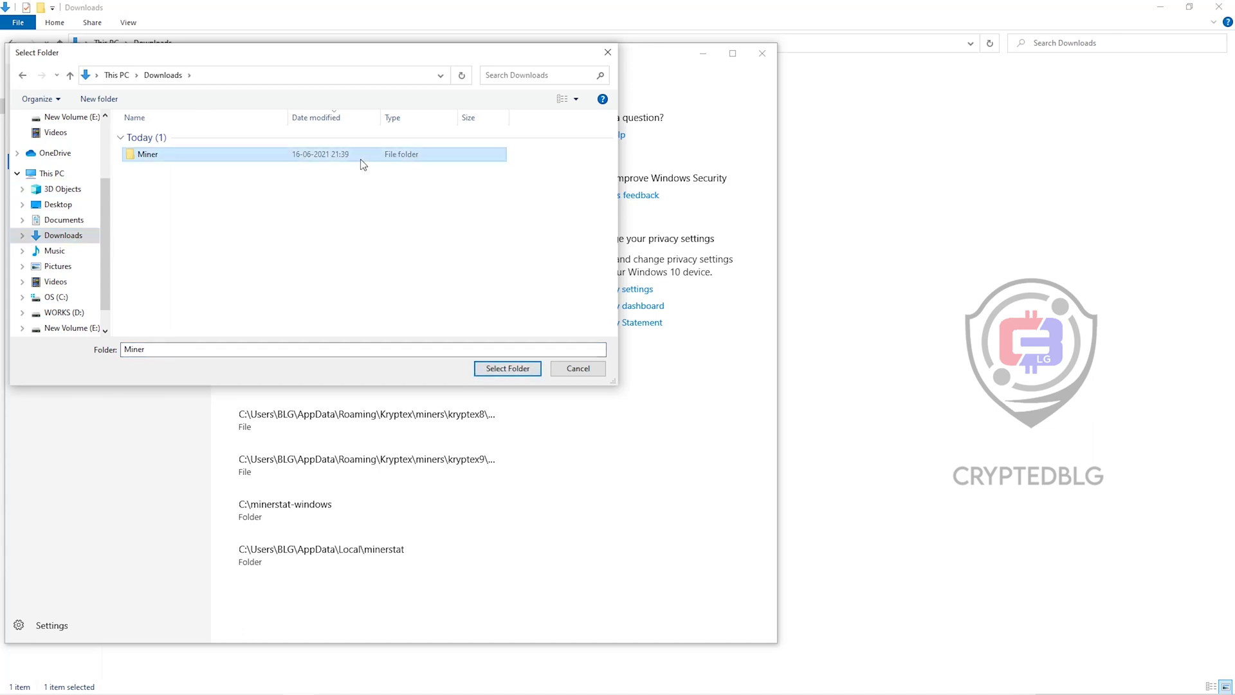
click(508, 368)
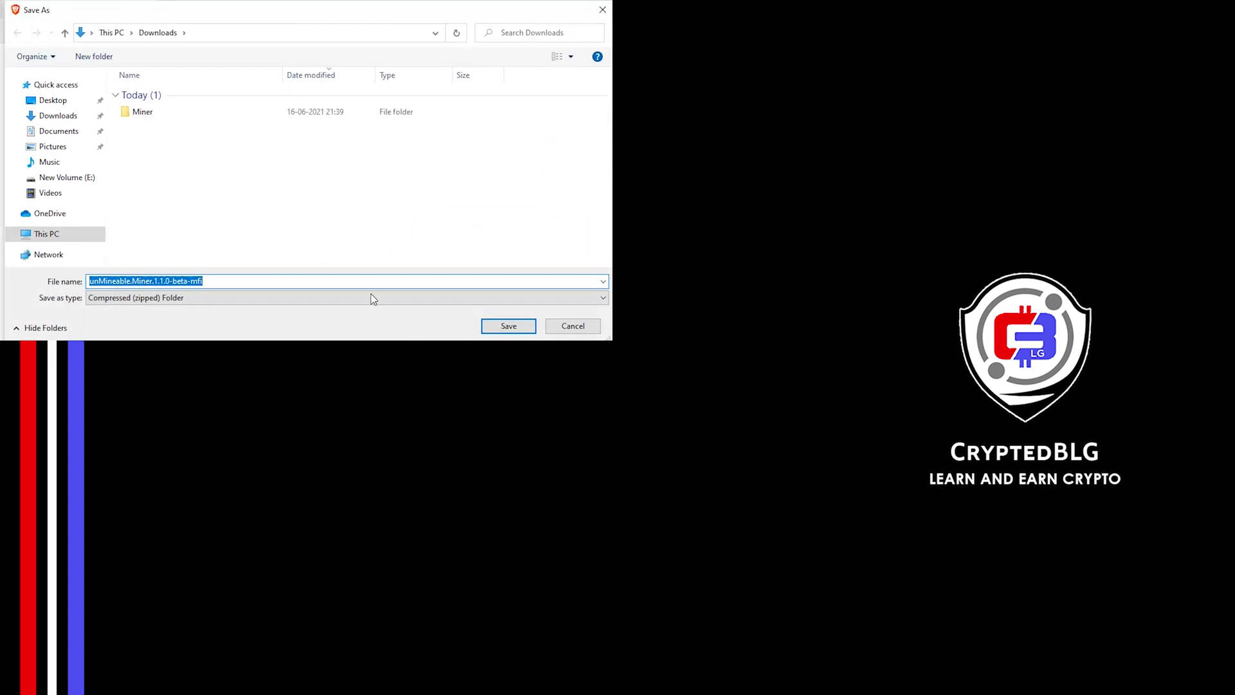
- Save the unMineable.Miner.1.1.0-beta-mfi zip into the Downloads\Miner folder
click(220, 115)
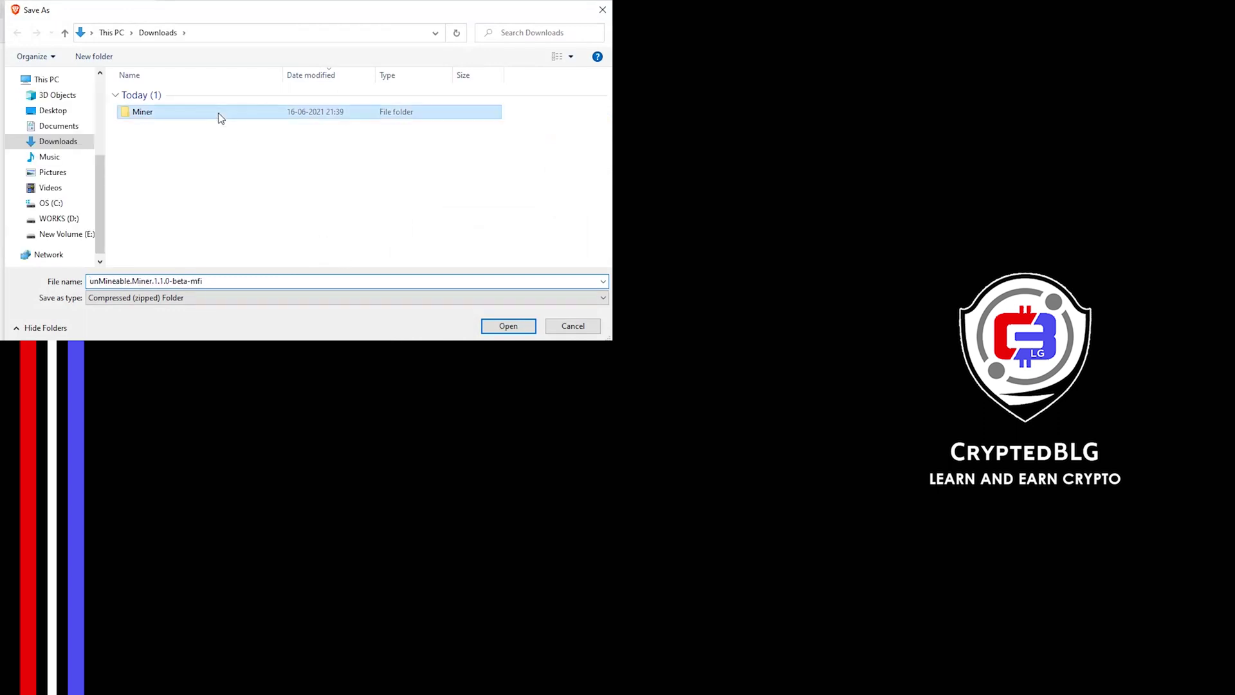
double_click(220, 115)
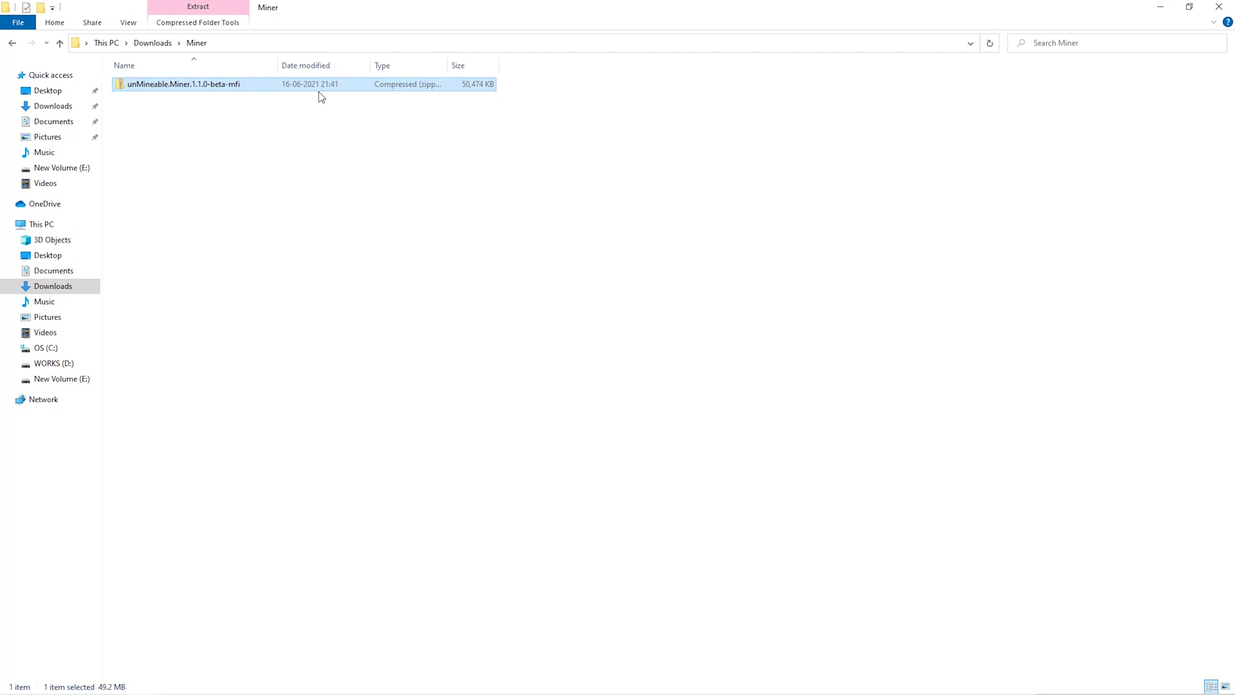
- Extract the miner zip in place with 7-Zip's Extract Here
right_click(316, 89)
mouse_move(380, 172)
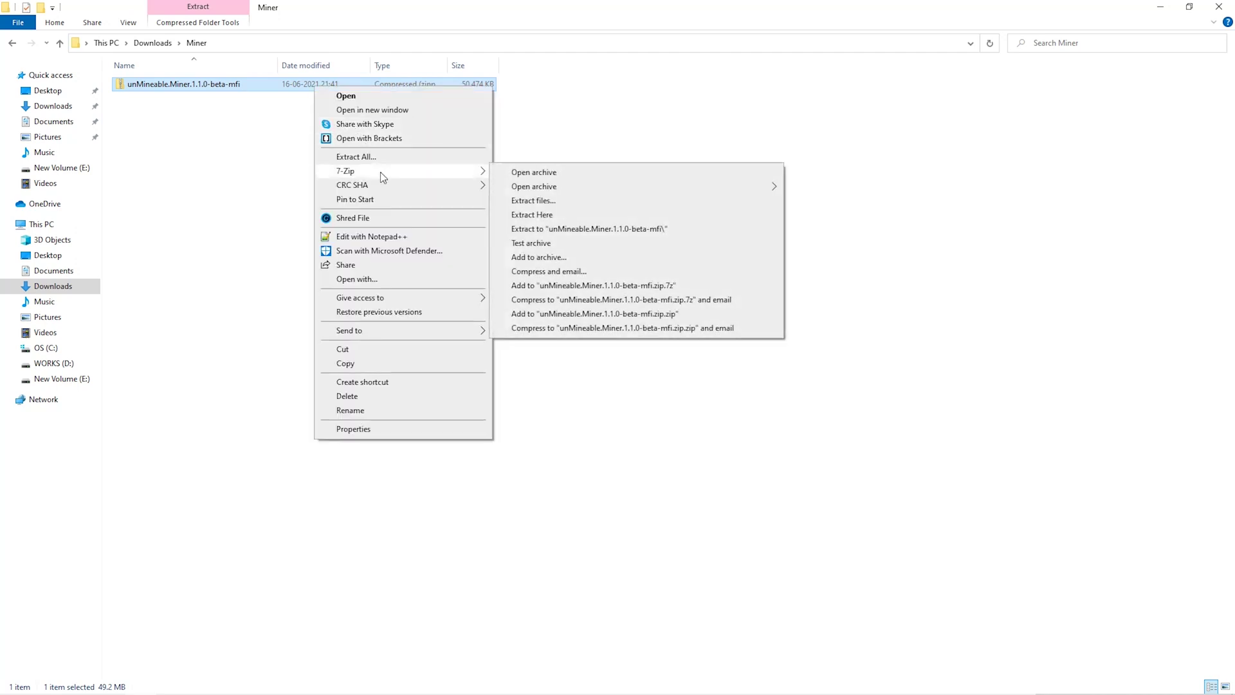
click(543, 214)
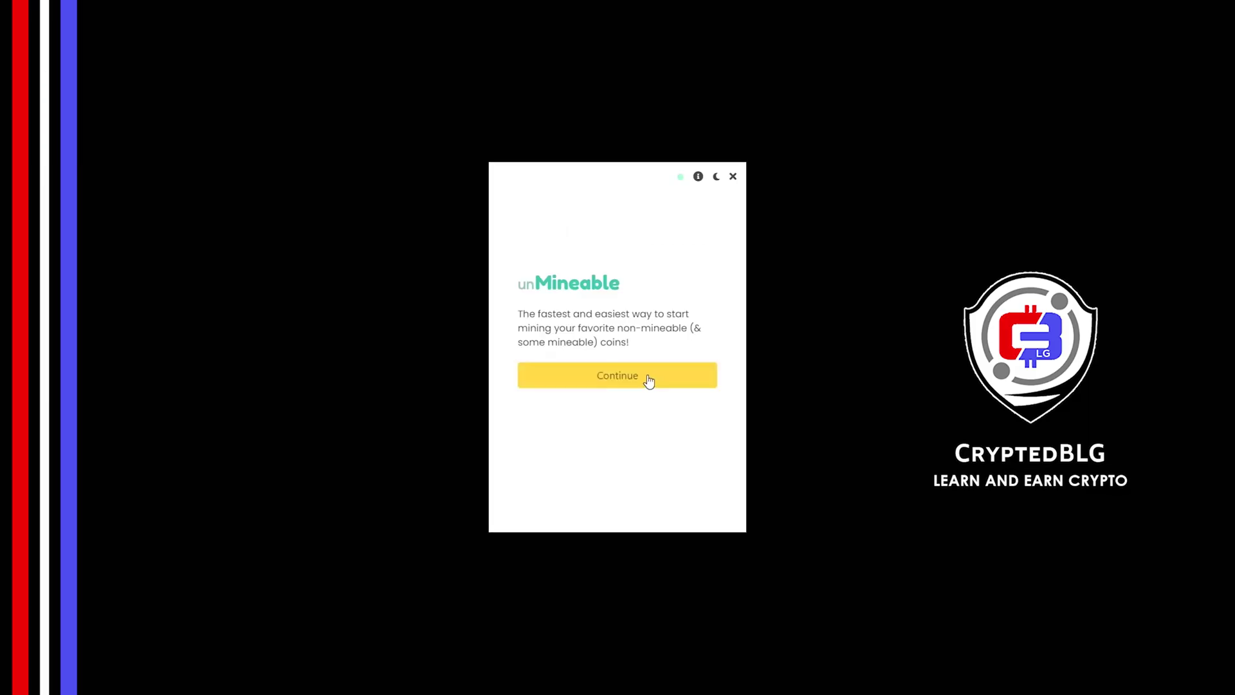
- Get past the welcome screen, choose Graphics Card (GPU) mining and open the coin list
click(648, 381)
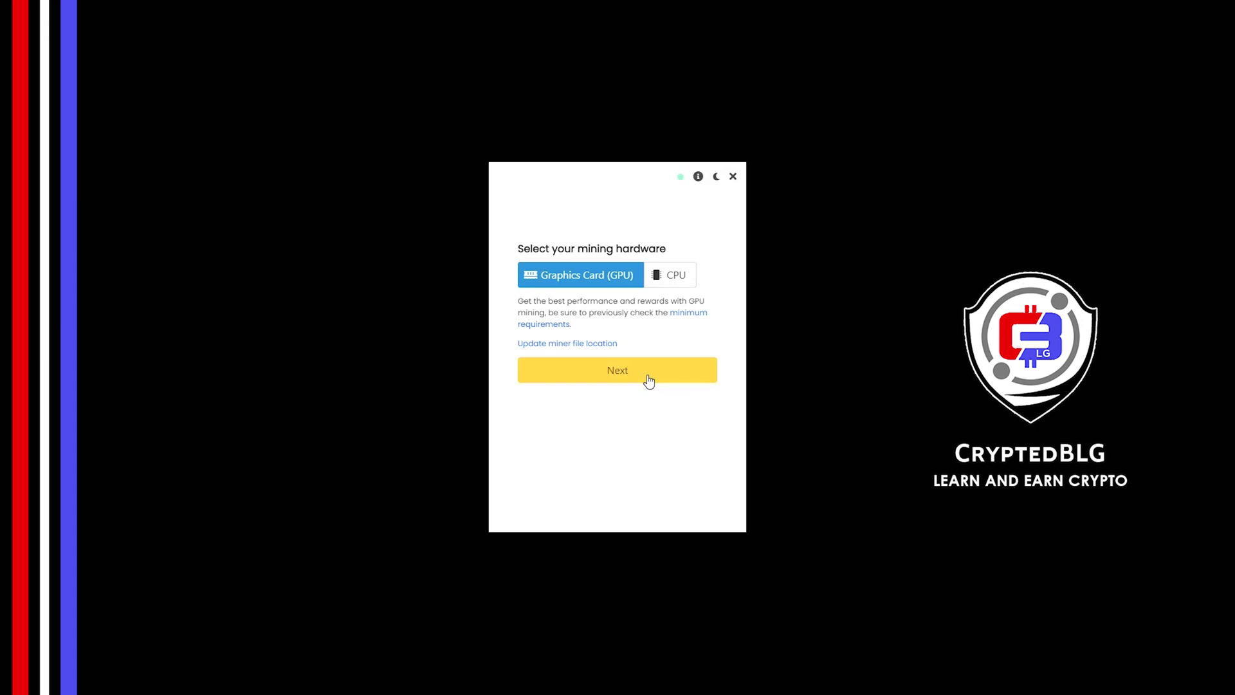
click(666, 281)
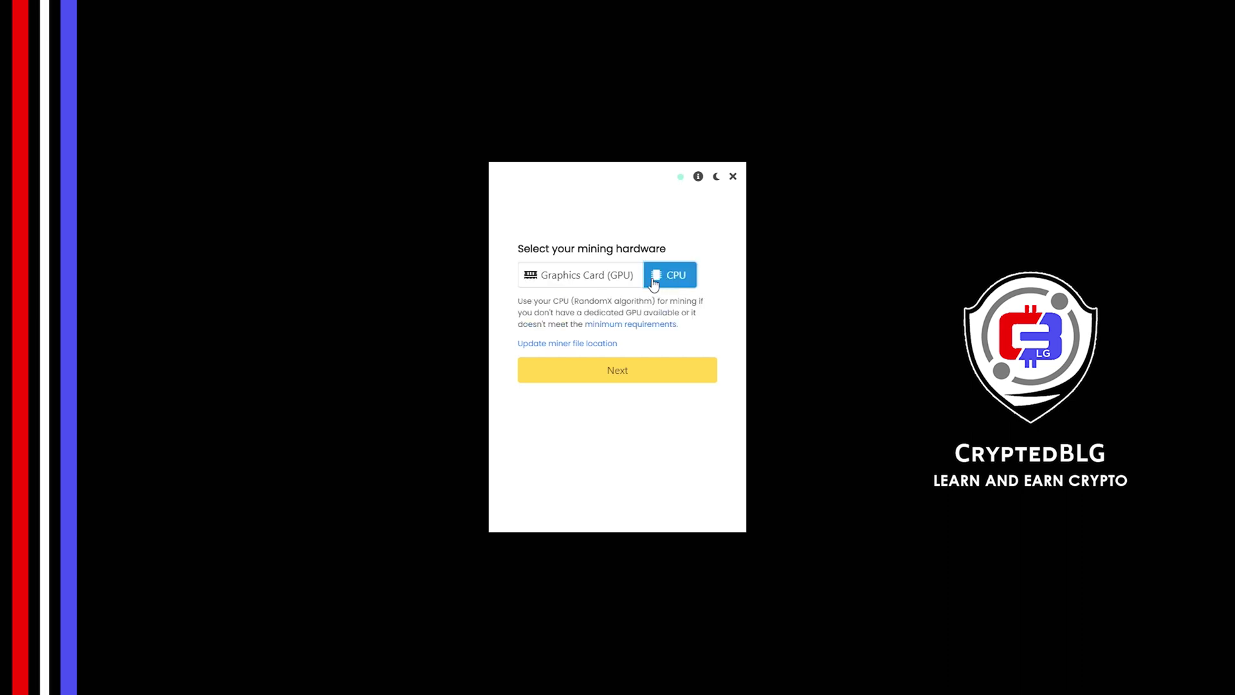
click(596, 284)
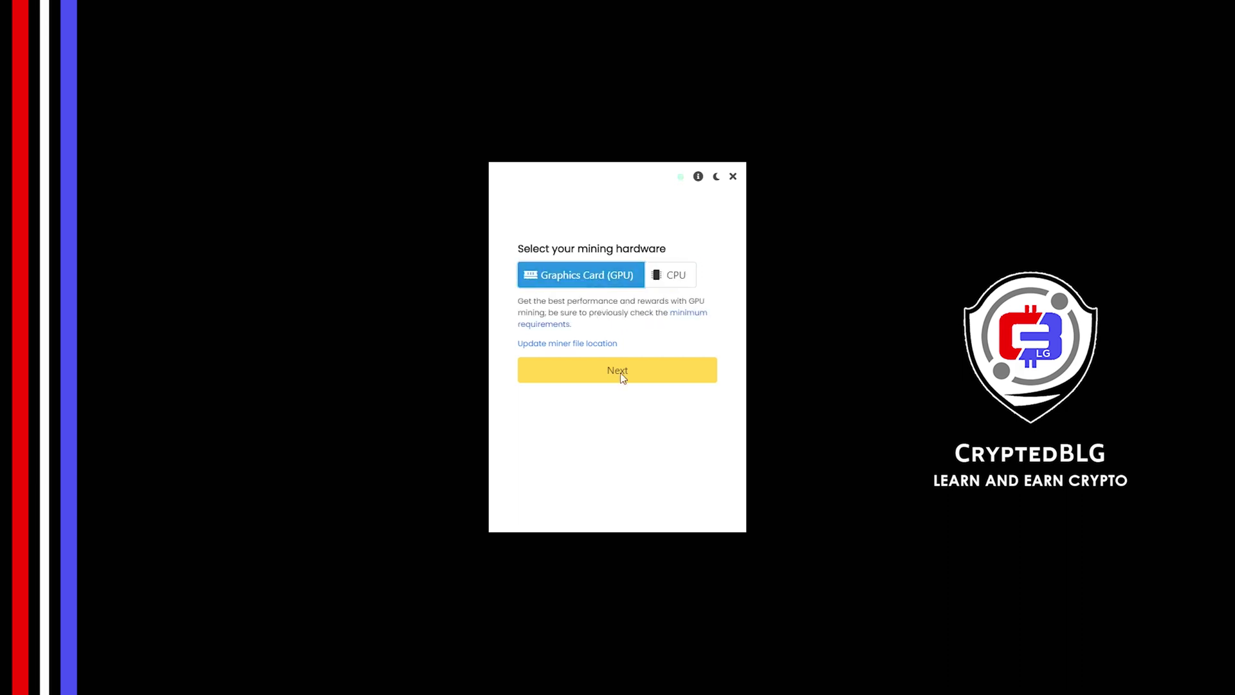
click(585, 379)
click(571, 275)
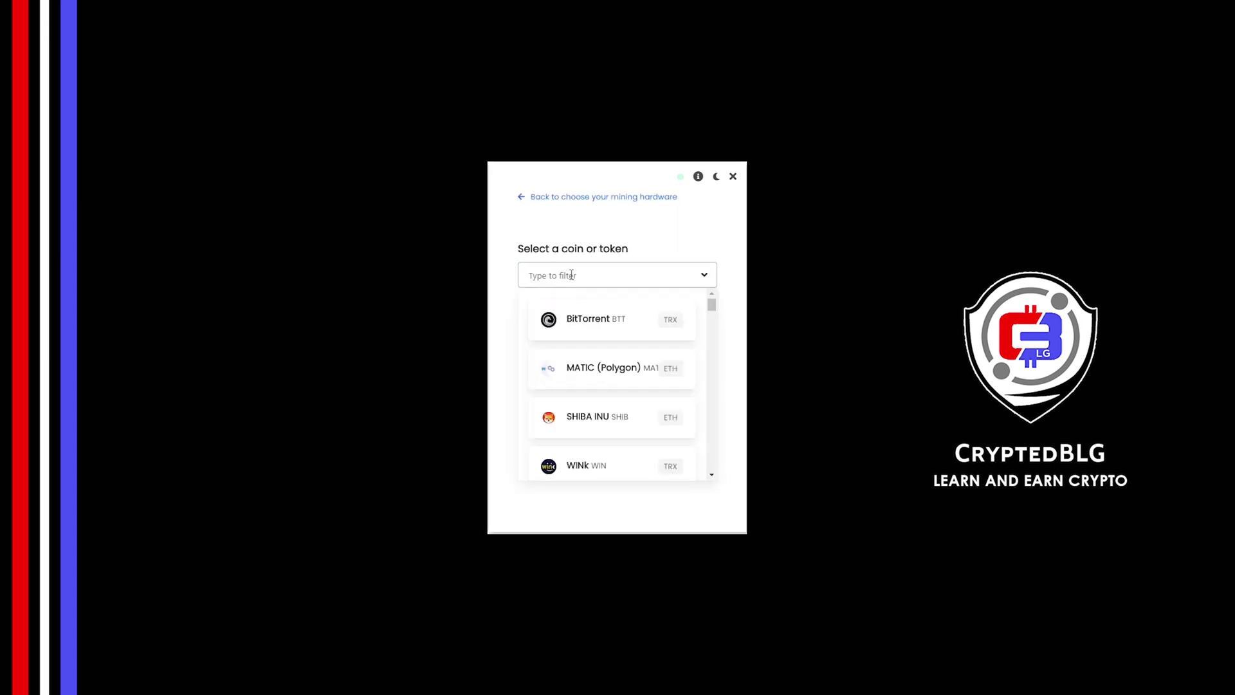
- Filter for 'ape', pick ApeCoin, paste the wallet address and start mining
text(ape)
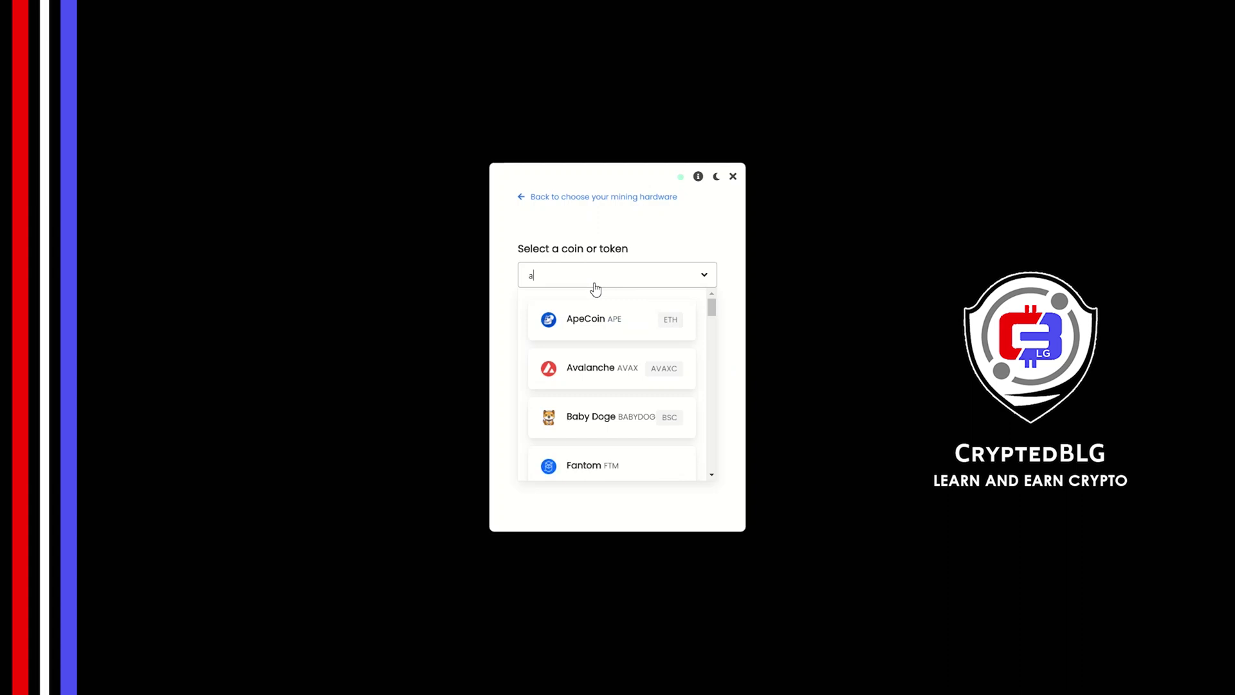
click(598, 325)
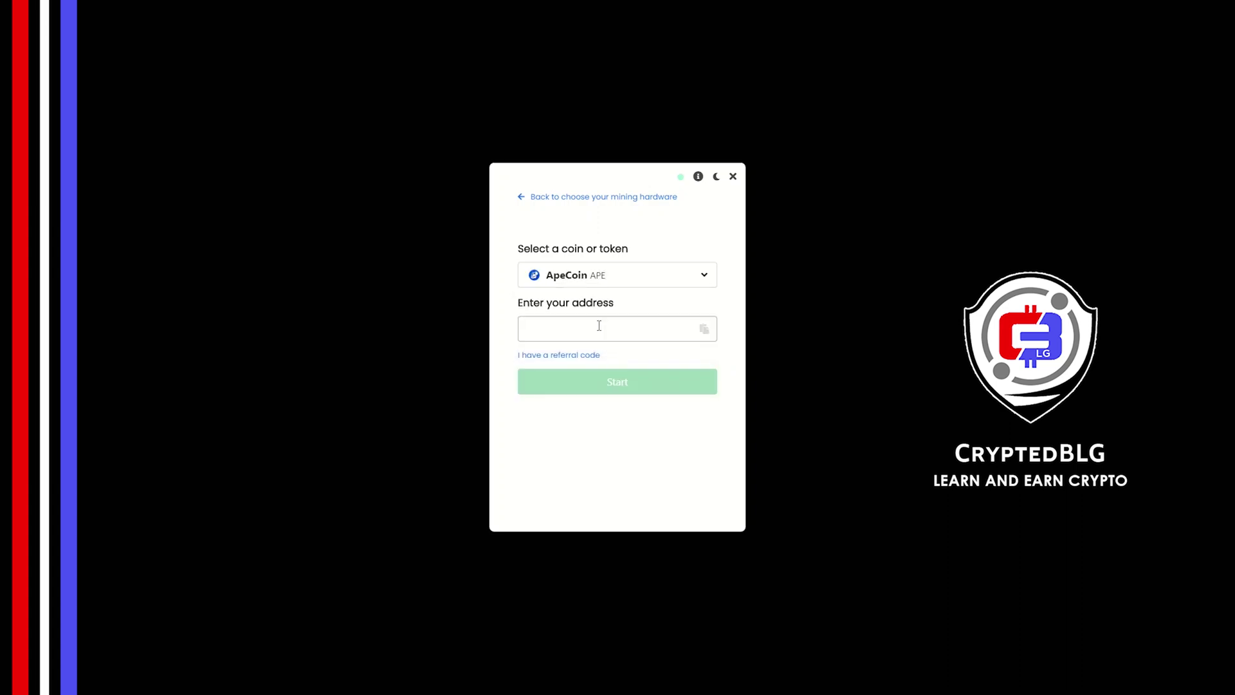
click(599, 326)
key(ctrl+v)
key(ctrl+a)
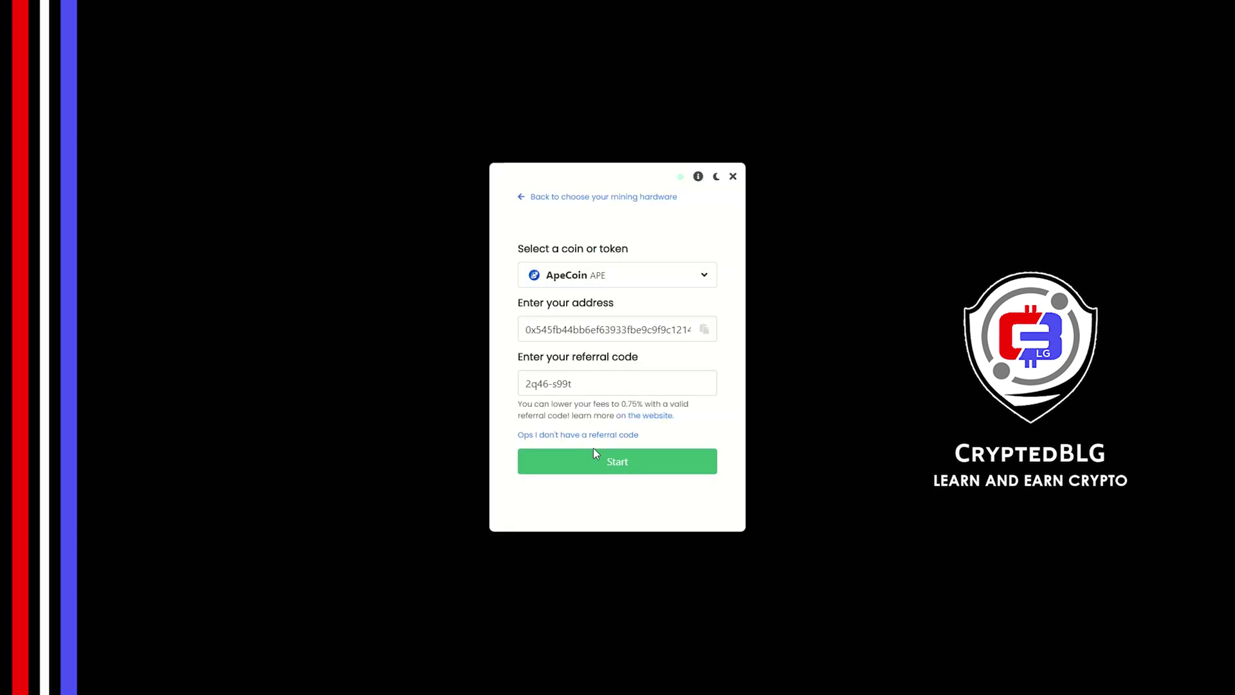
click(594, 458)
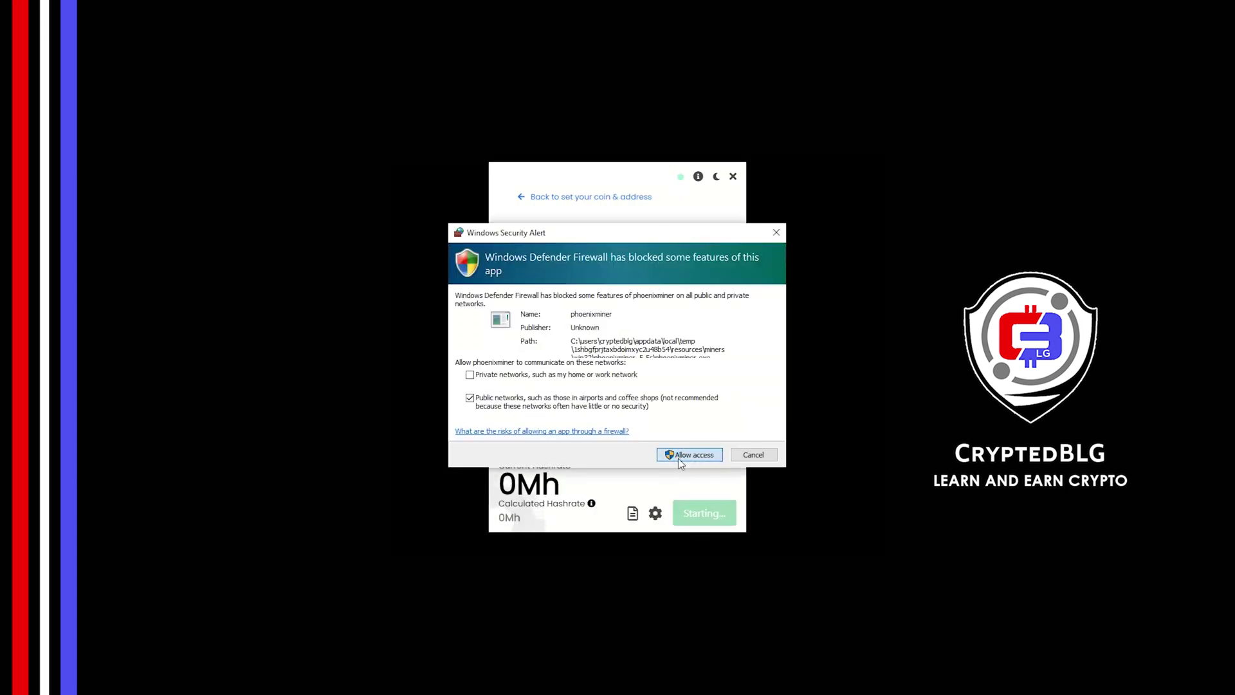
- Allow the miner through Windows Defender Firewall, then bring up the mining settings
click(679, 458)
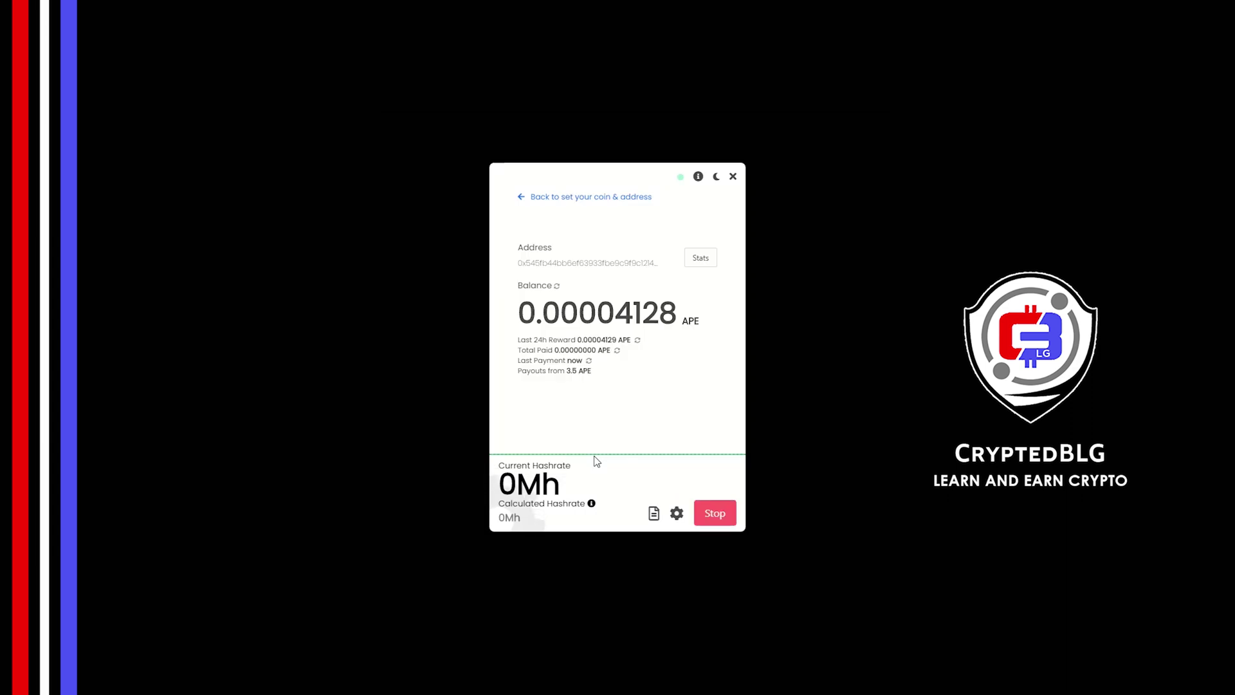
click(677, 513)
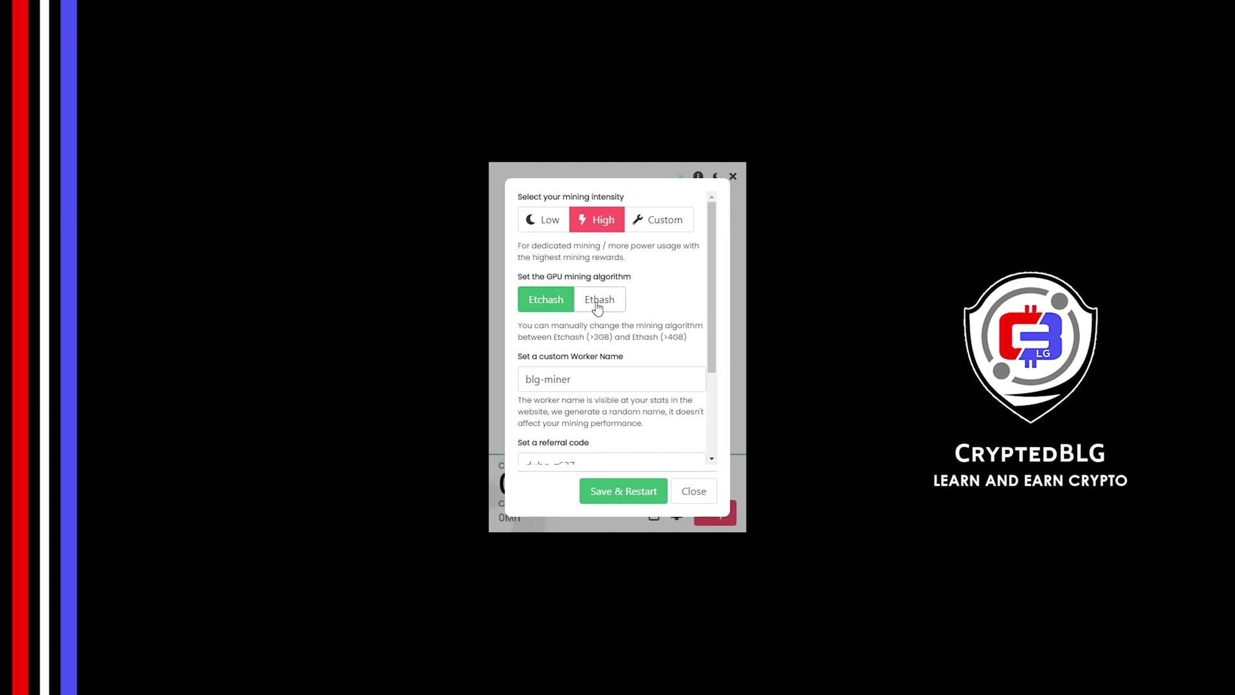
- Keep worker name blg-miner with High intensity and Etchash, check the referral code, and Save & Restart
drag(611, 373, 516, 391)
click(590, 406)
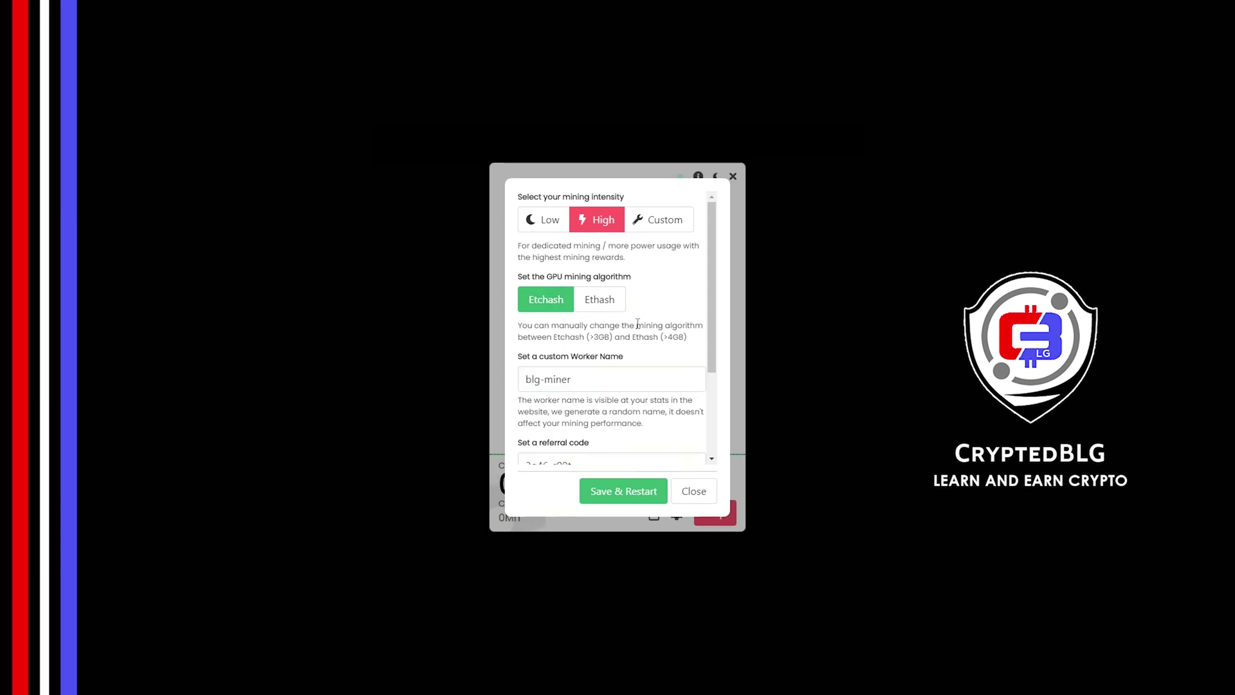
scroll(637, 323, down, 2)
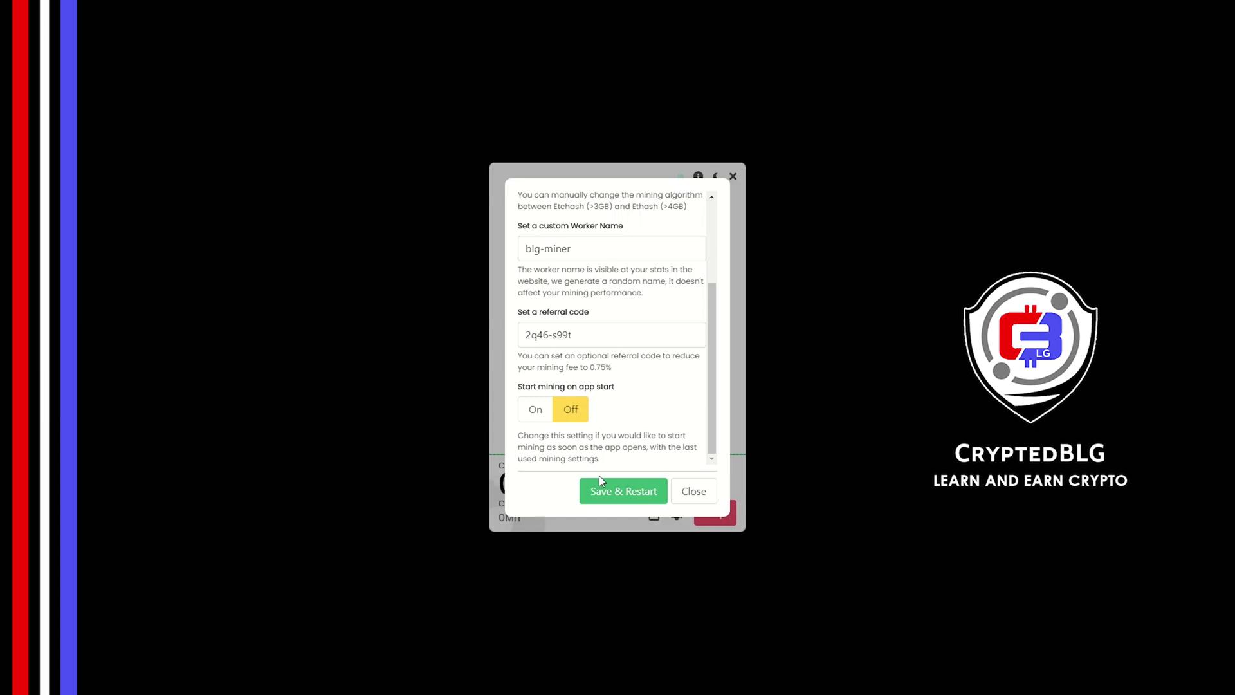
click(617, 496)
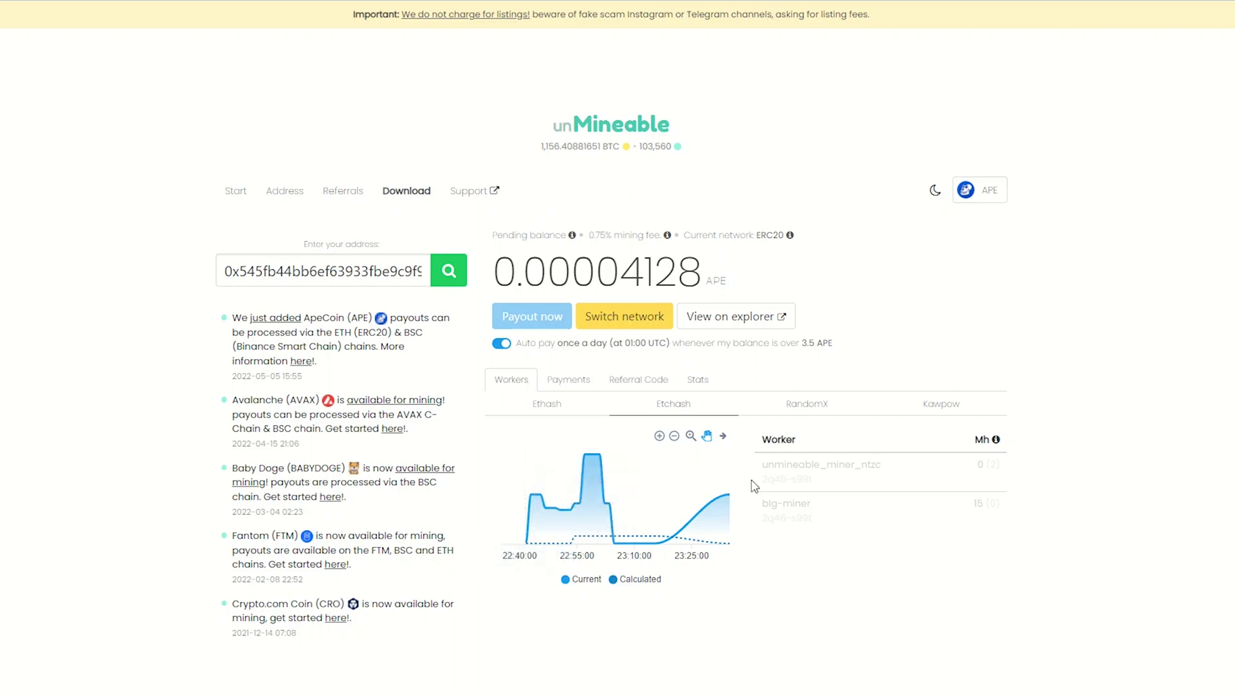
- Review the Payments, Referral Code and Stats tabs, then switch Auto pay off
click(566, 383)
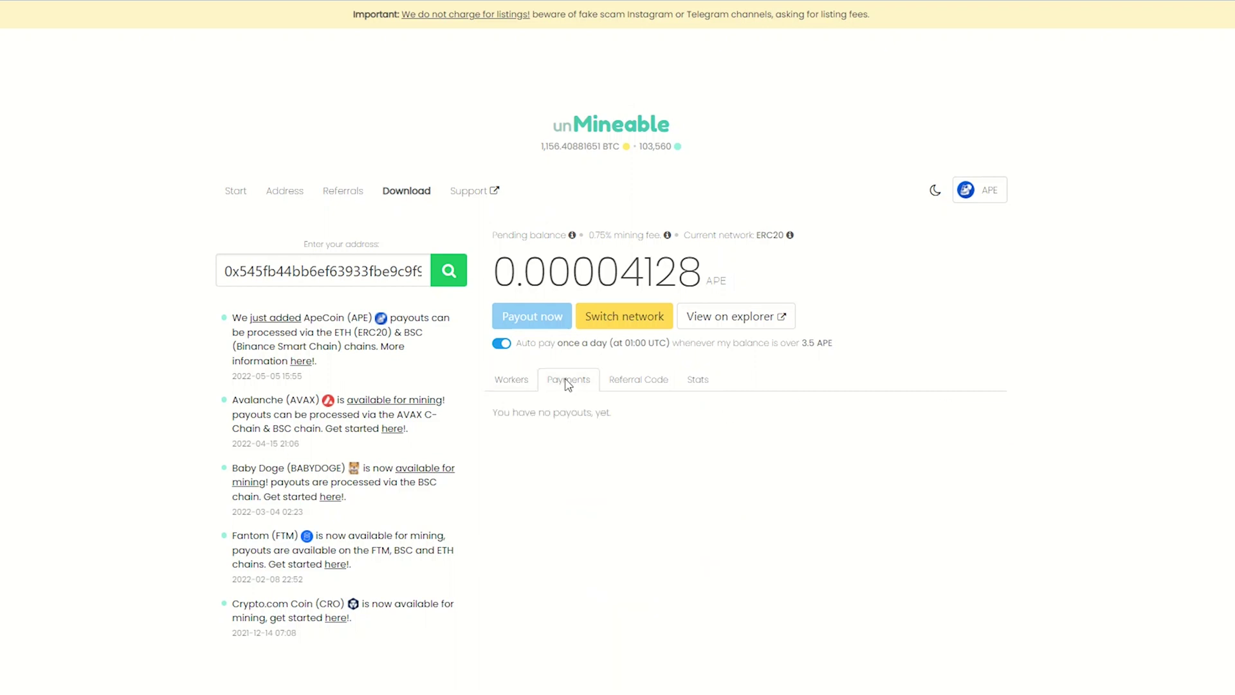
click(646, 383)
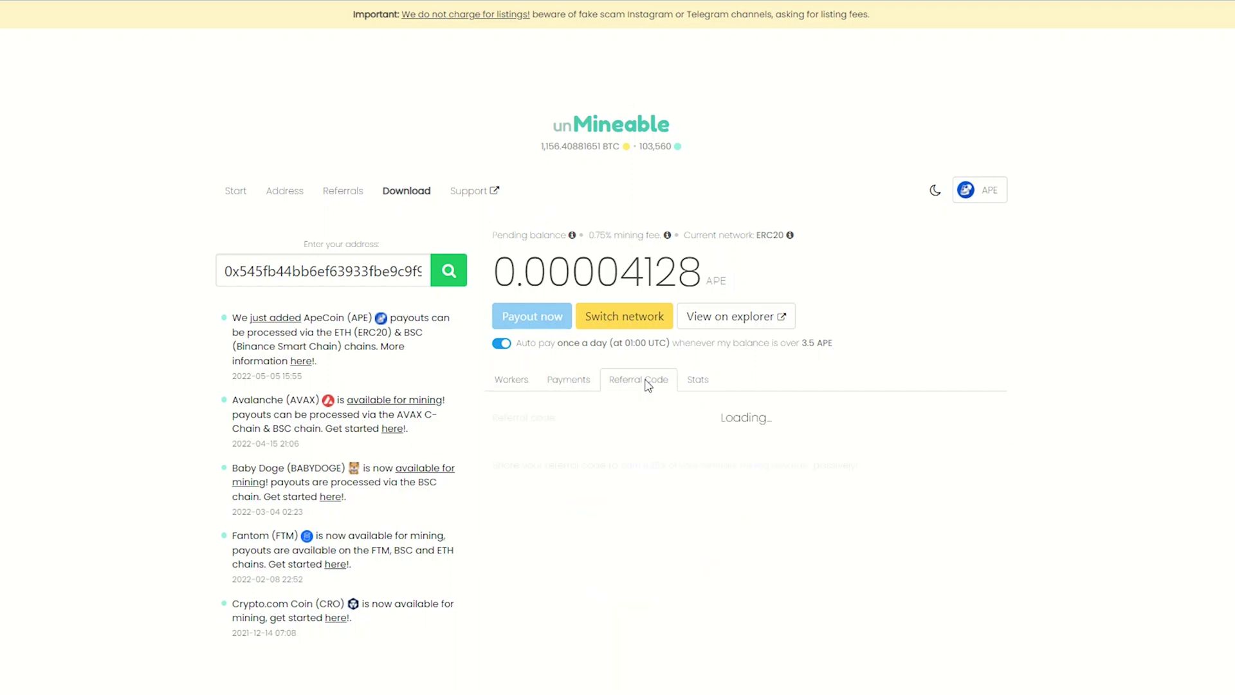
click(692, 384)
scroll(694, 387, down, 1)
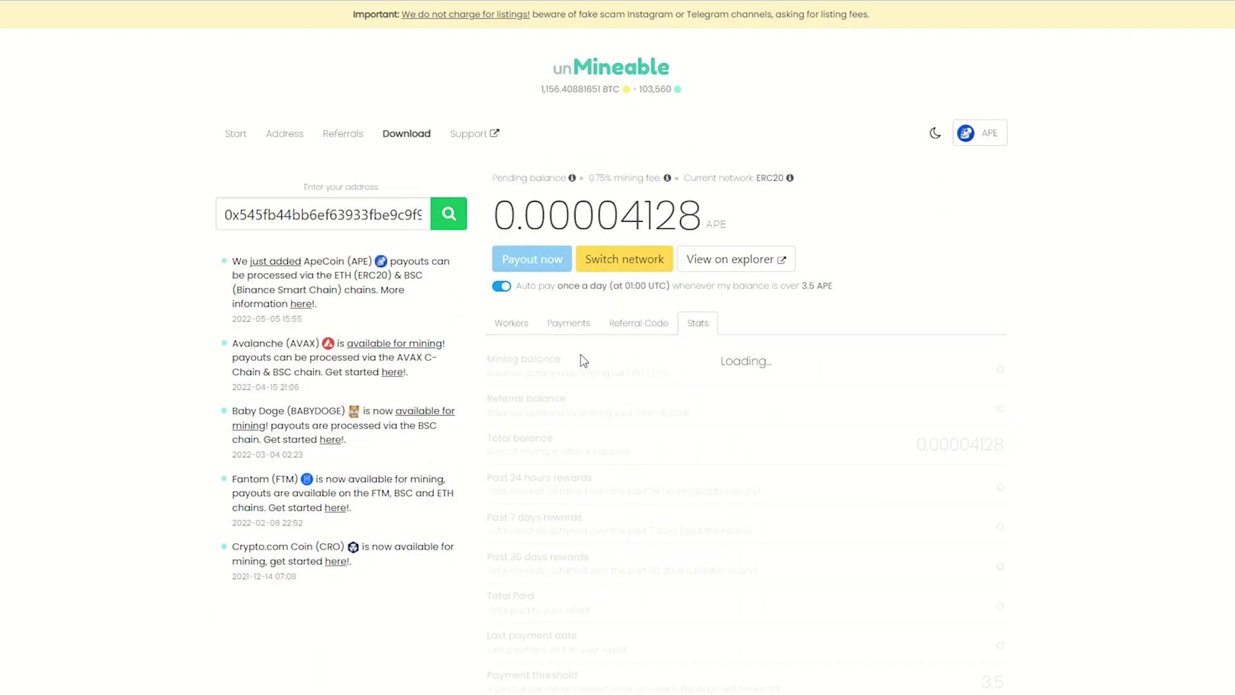
click(501, 287)
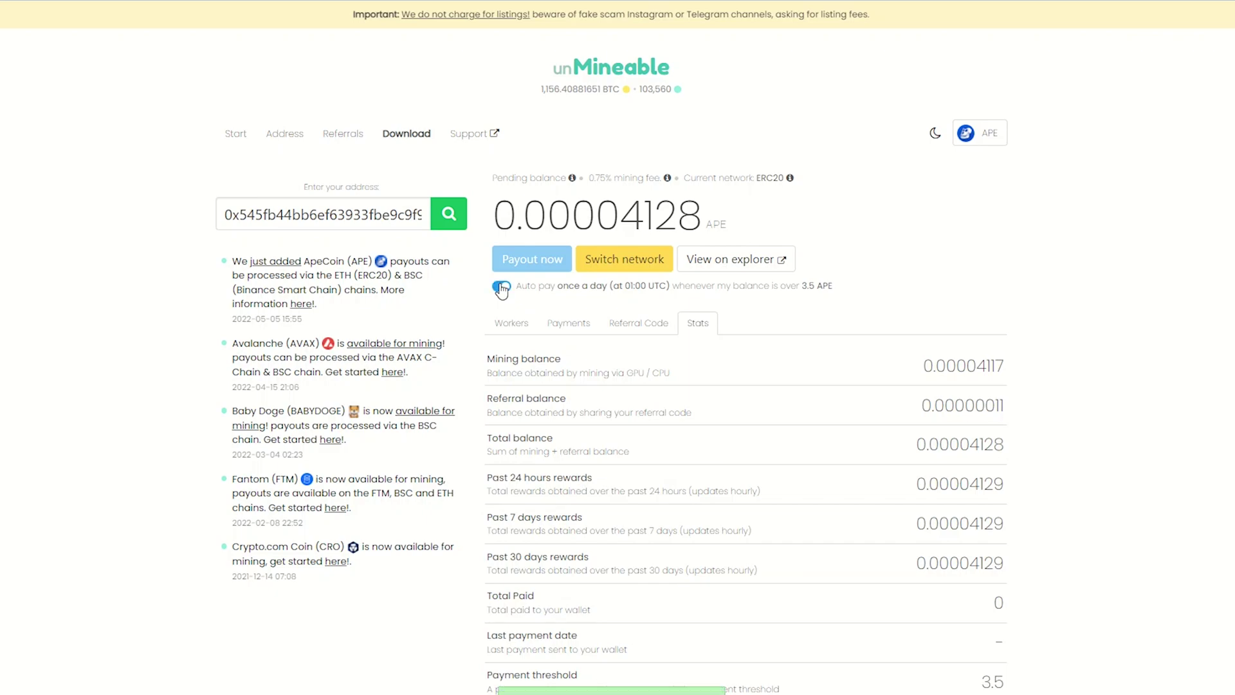